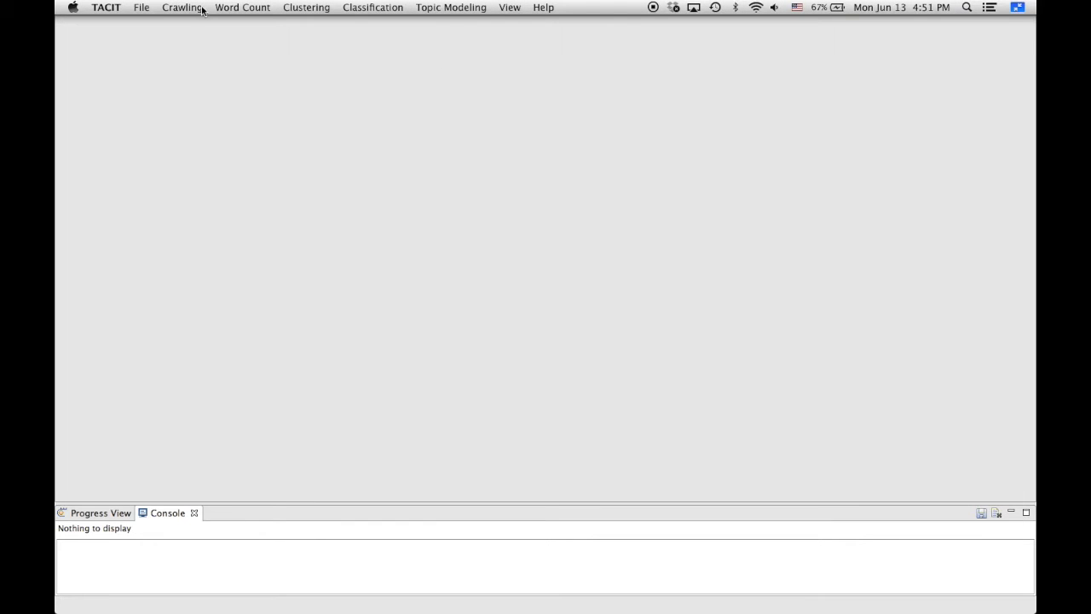
Open the LIWC-Style Word Count form and read its Liwc/Weighted Word Count help page, then close the help
left_click(237, 8)
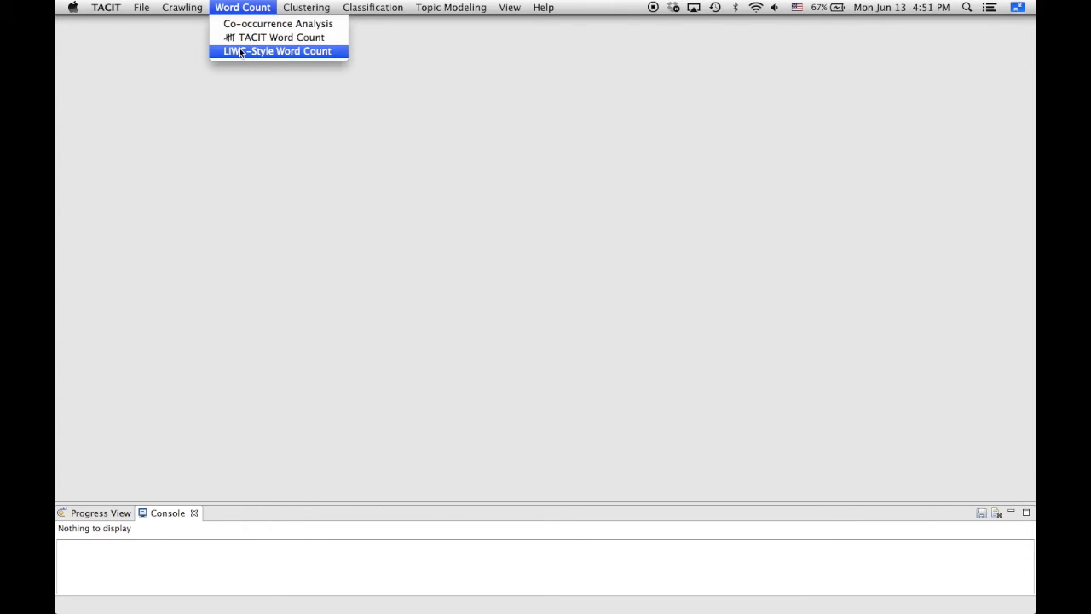
left_click(239, 51)
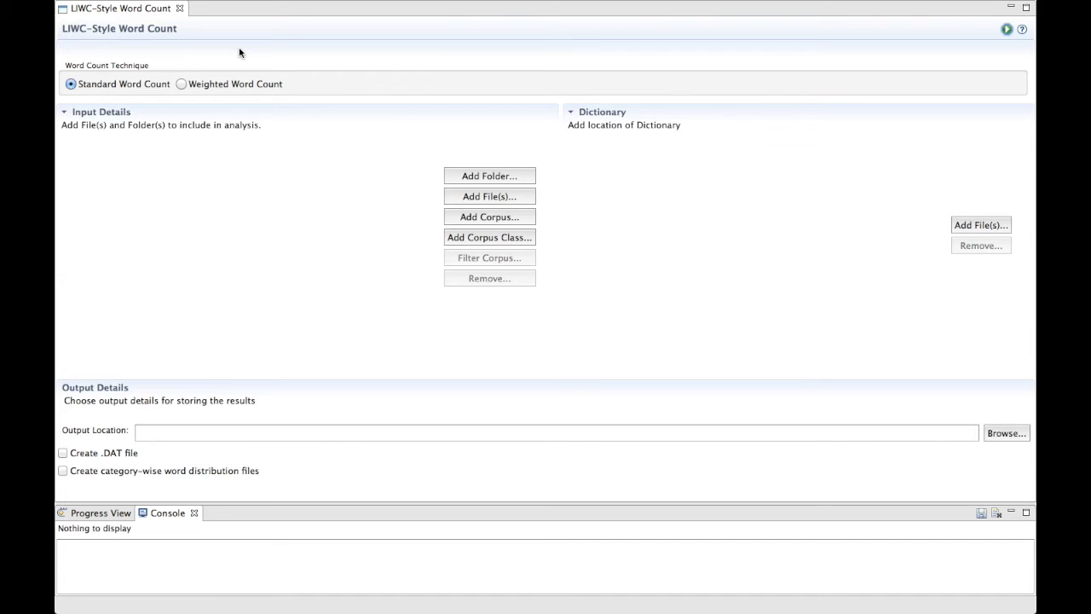
left_click(1022, 30)
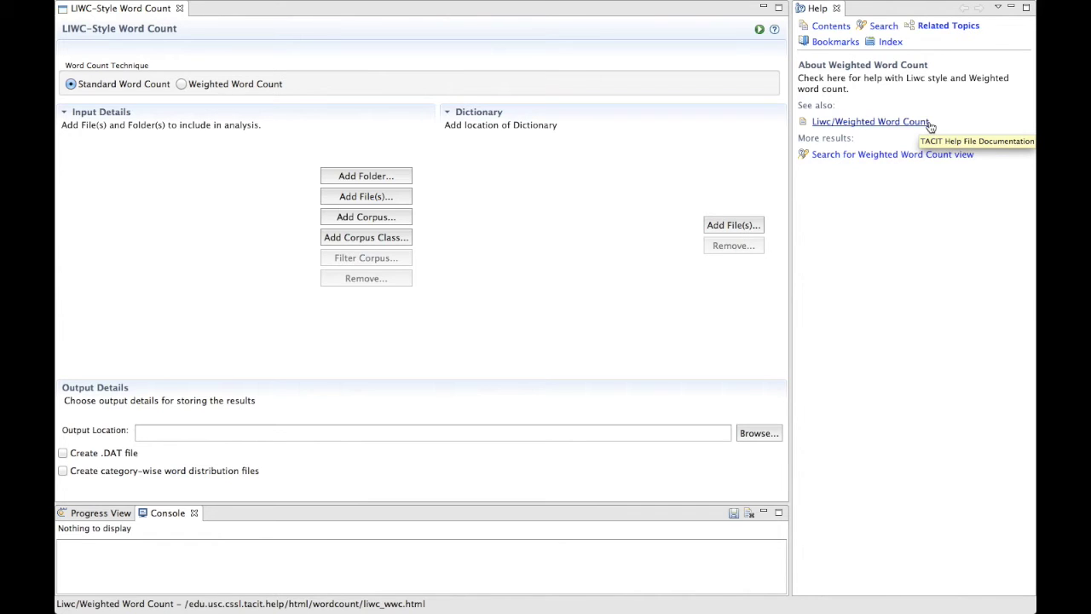
left_click(915, 126)
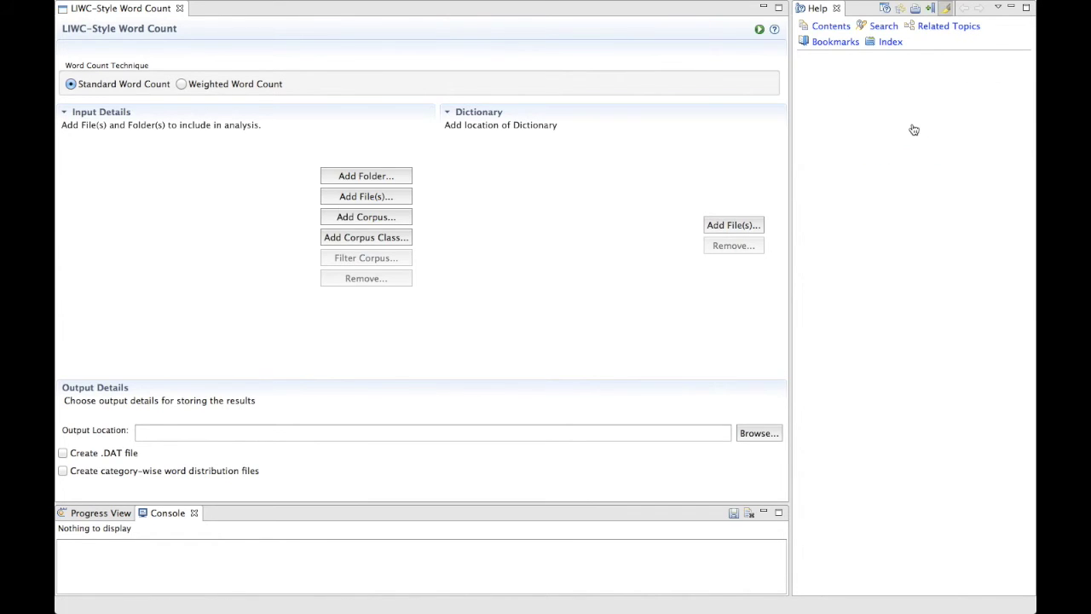
left_click(837, 9)
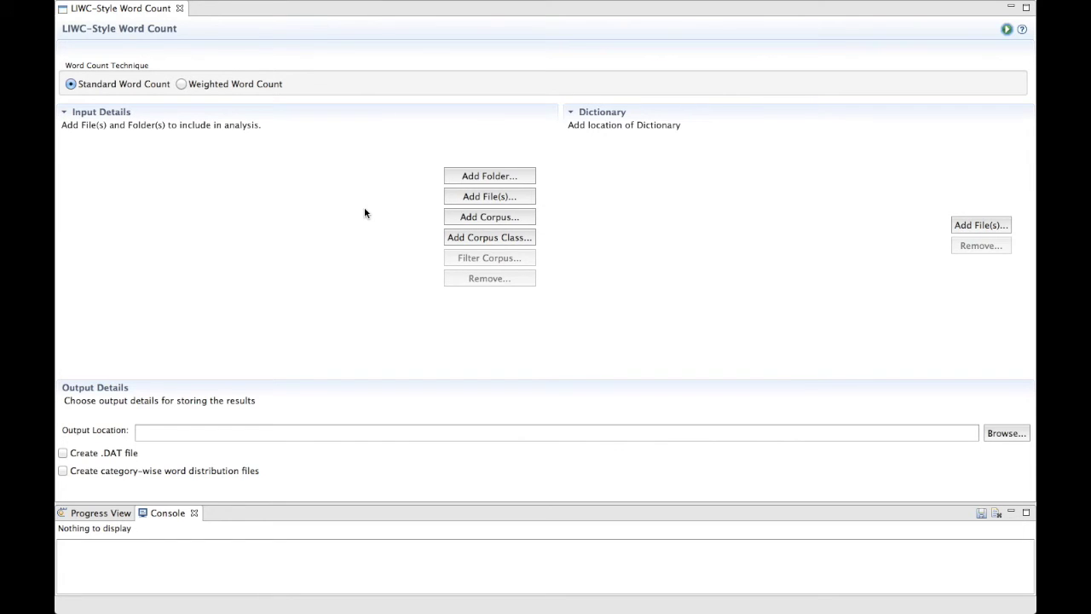
Add the saved corpus RedditTest20 as the word count input
left_click(480, 219)
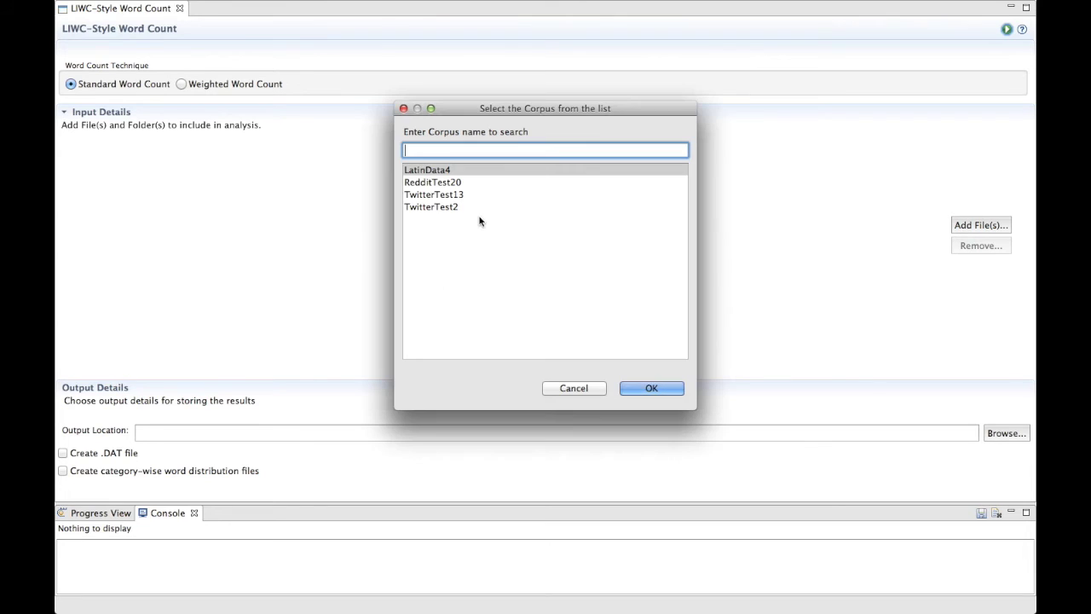
left_click(445, 183)
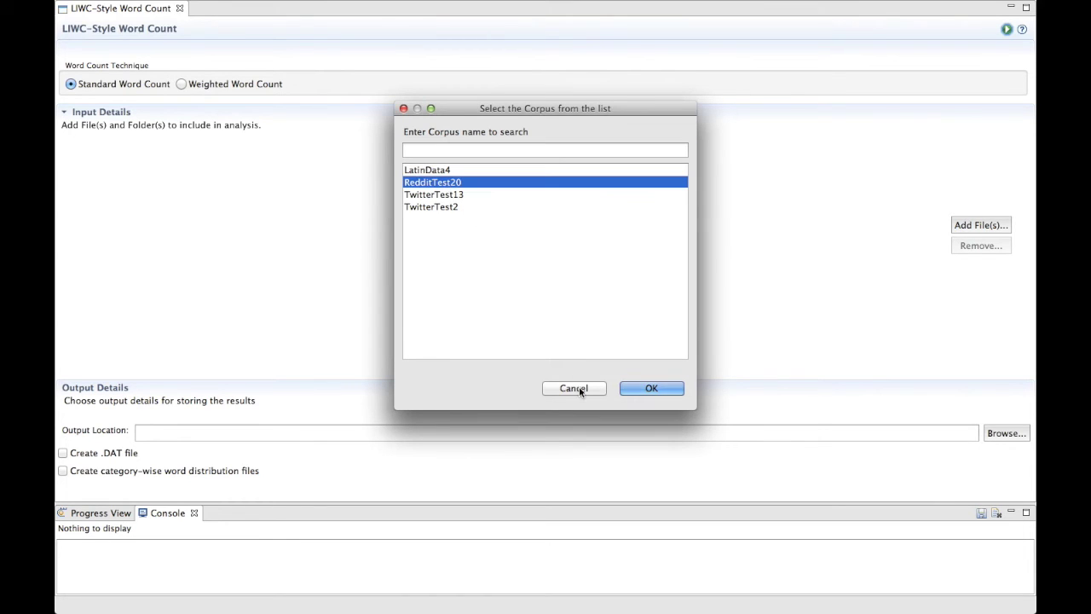
left_click(640, 386)
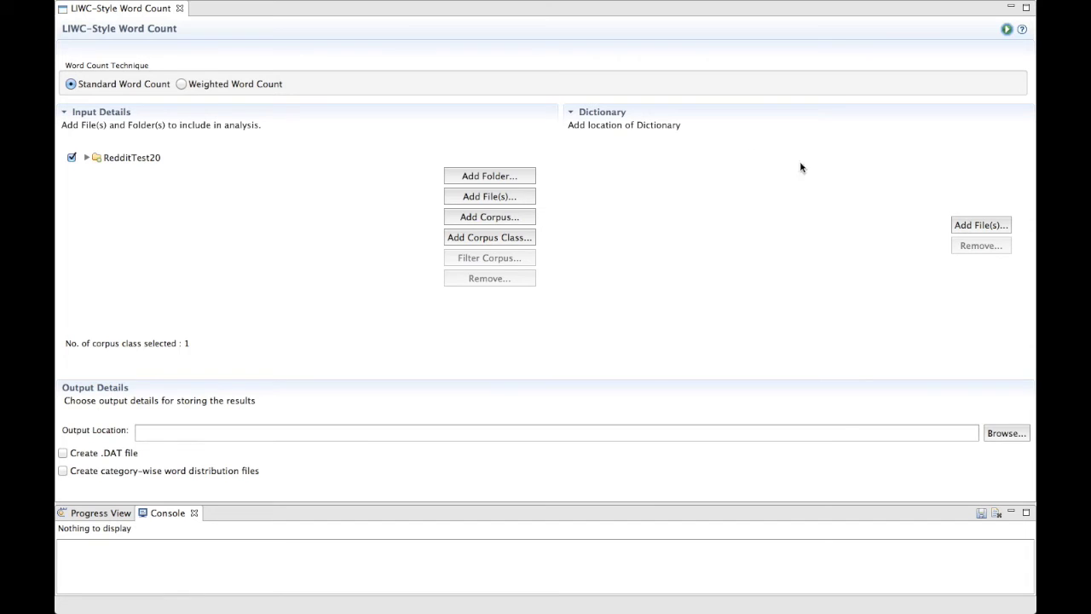
Add the moral foundations dictionary .txt file as the analysis dictionary
left_click(976, 225)
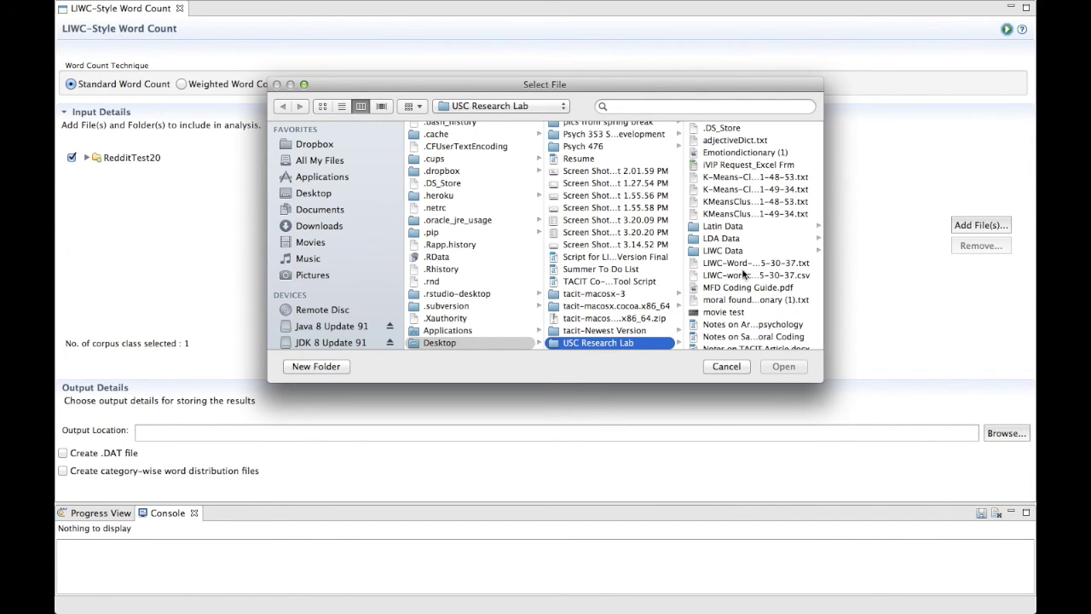
left_click(754, 300)
left_click(779, 367)
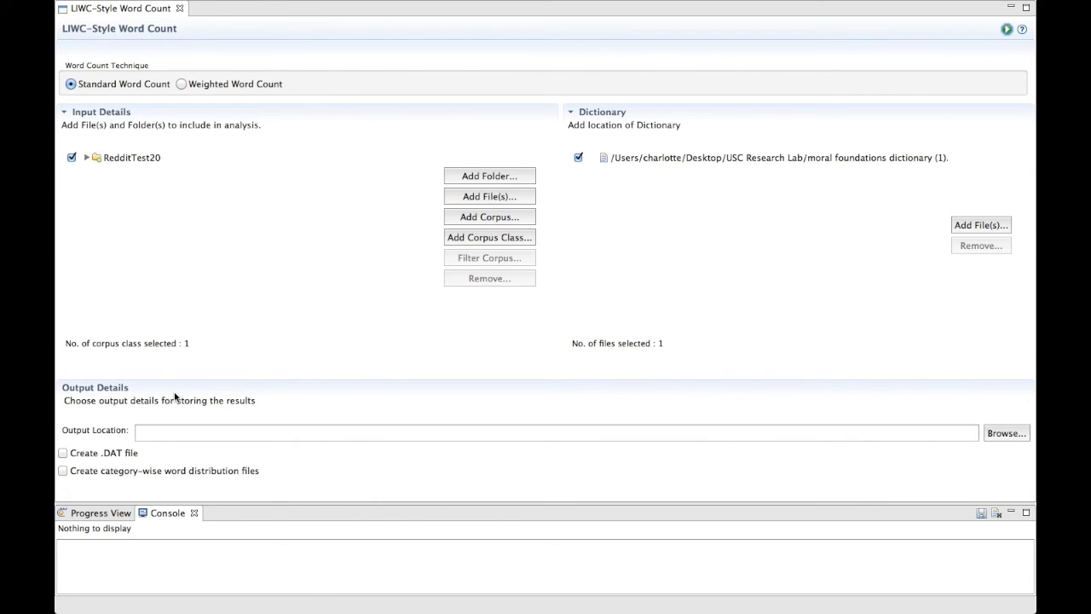
Set the output location to the LIWC Data folder under USC Research Lab
left_click(1002, 433)
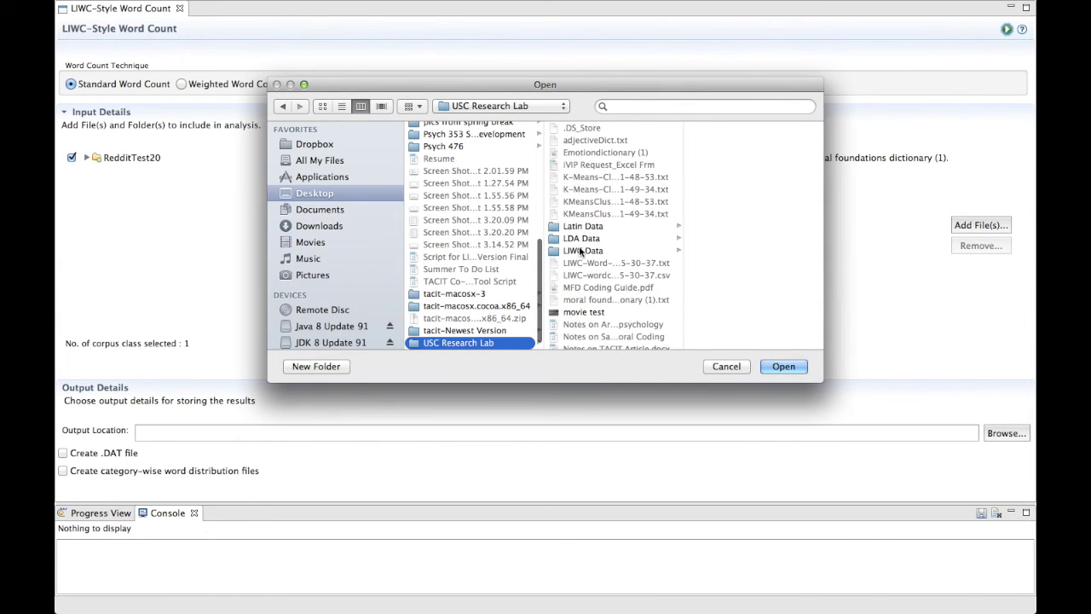
left_click(581, 250)
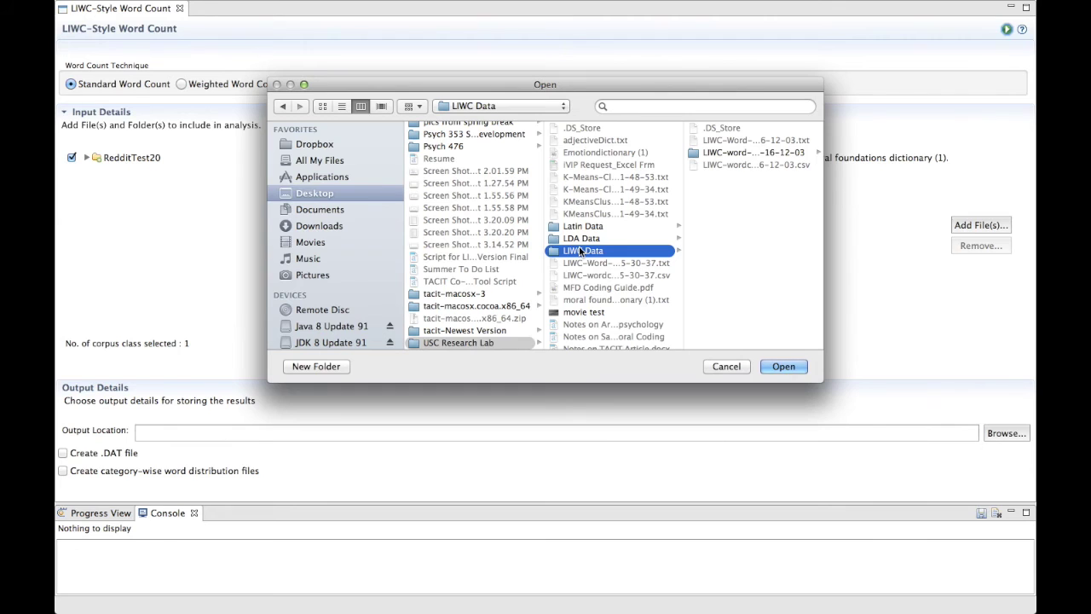
left_click(783, 367)
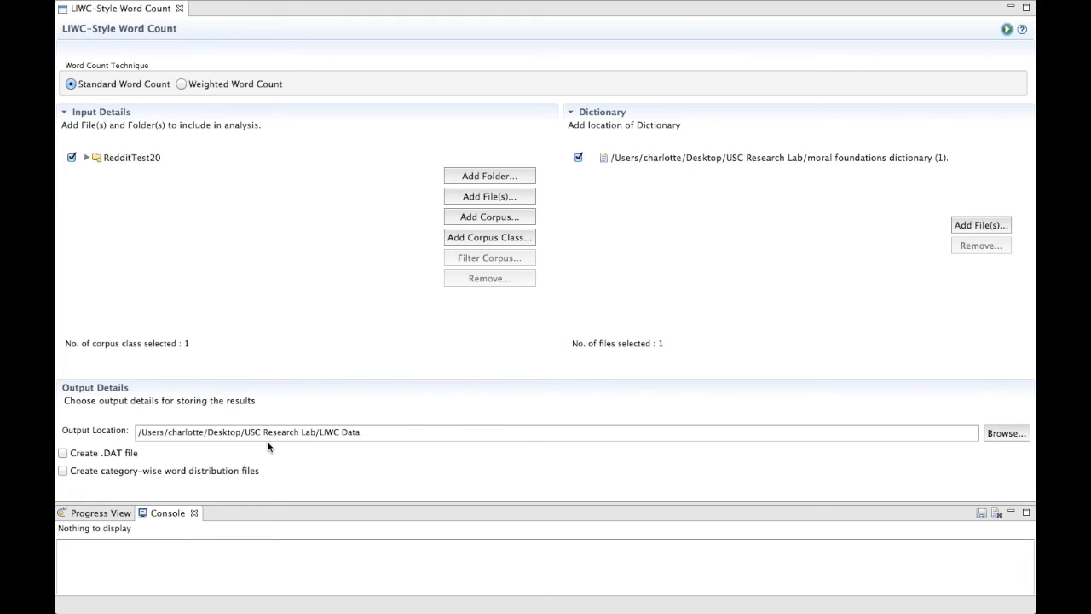
Run the standard word count of RedditTest20 with the moral foundations dictionary, .DAT output left off
left_click(61, 453)
left_click(62, 453)
left_click(1006, 31)
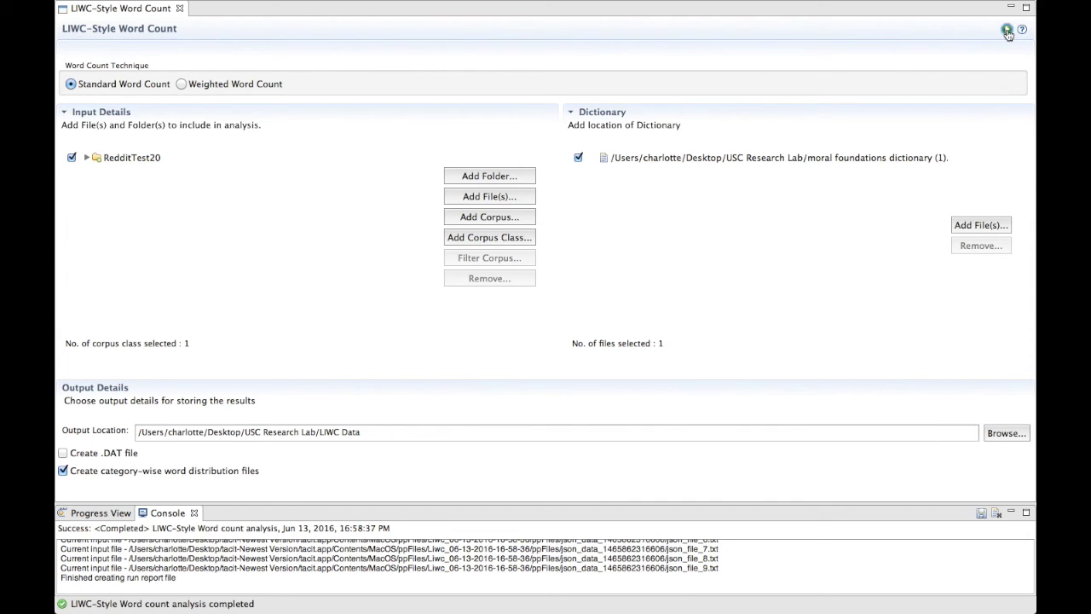
scroll(347, 564, "up", 5)
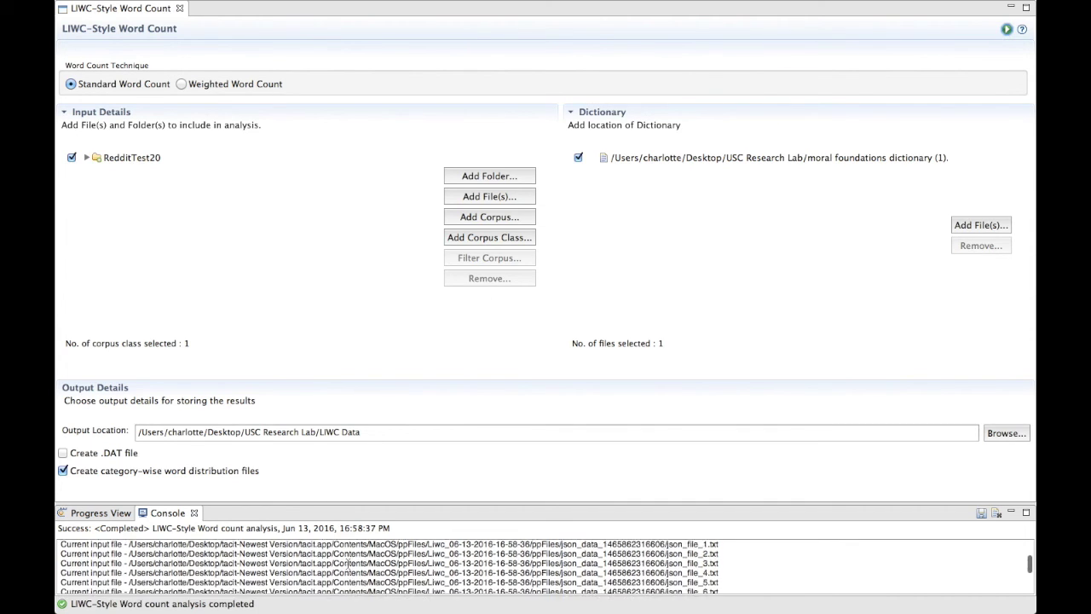
scroll(347, 564, "up", 2)
scroll(347, 563, "down", 6)
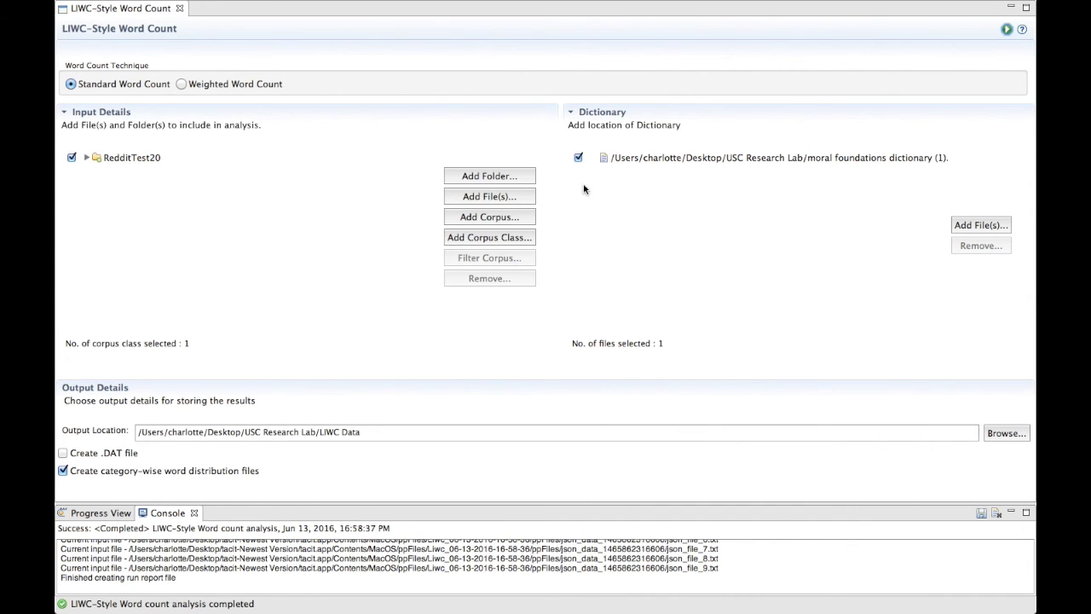
Replace the moral foundations dictionary with Emotiondictionary (1).pdf and rerun the word count
left_click(579, 159)
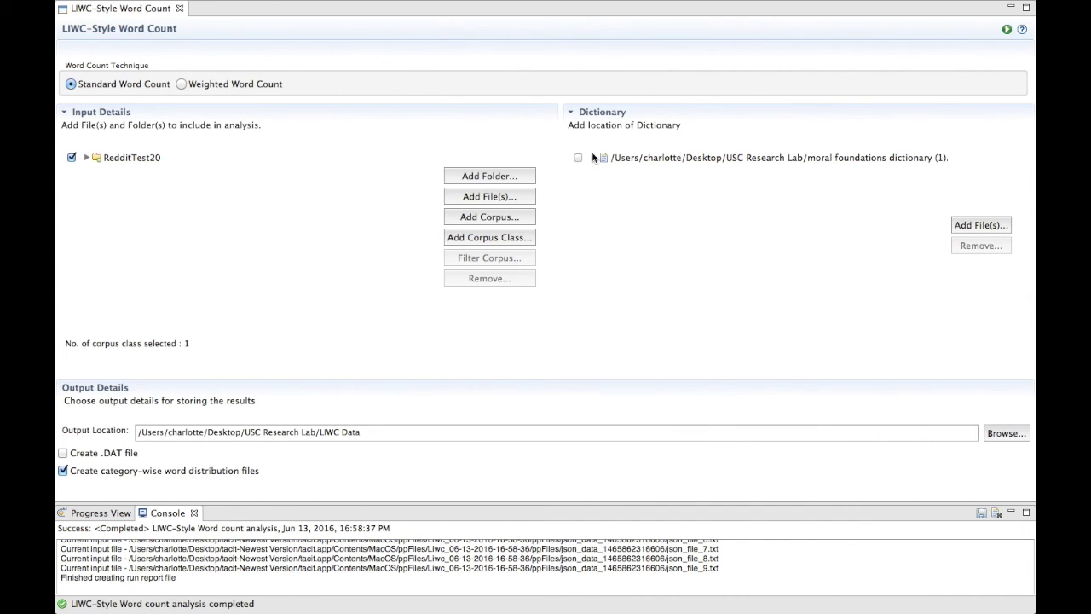
left_click(974, 224)
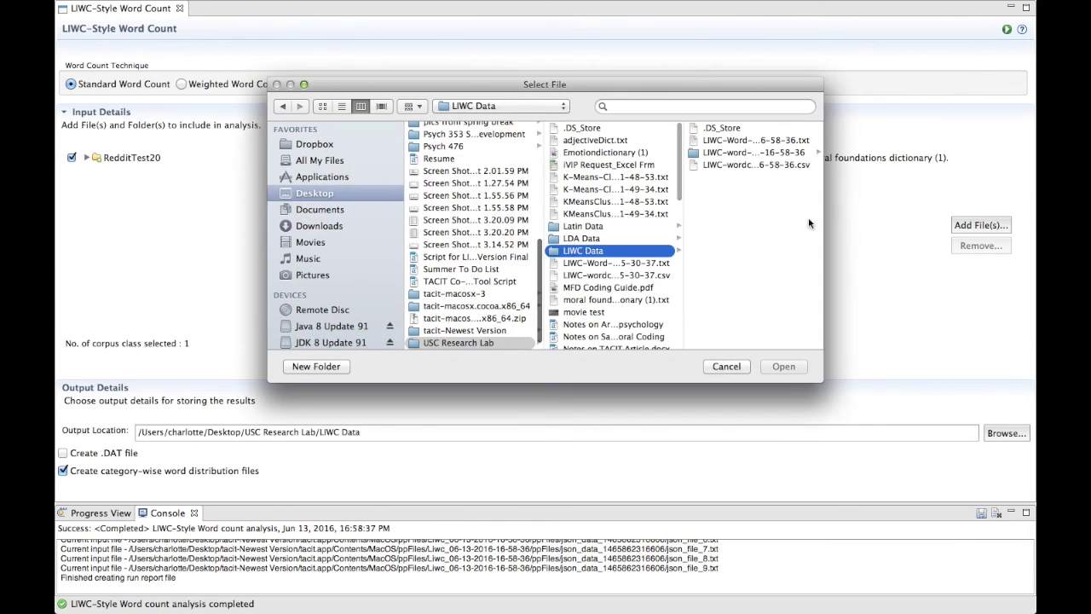
left_click(609, 153)
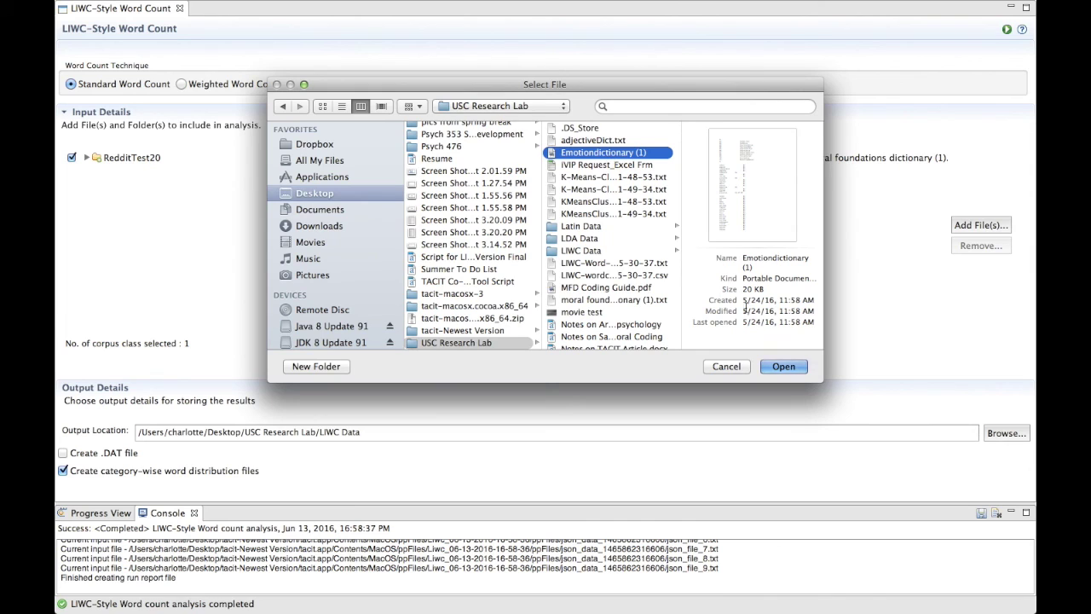
left_click(782, 365)
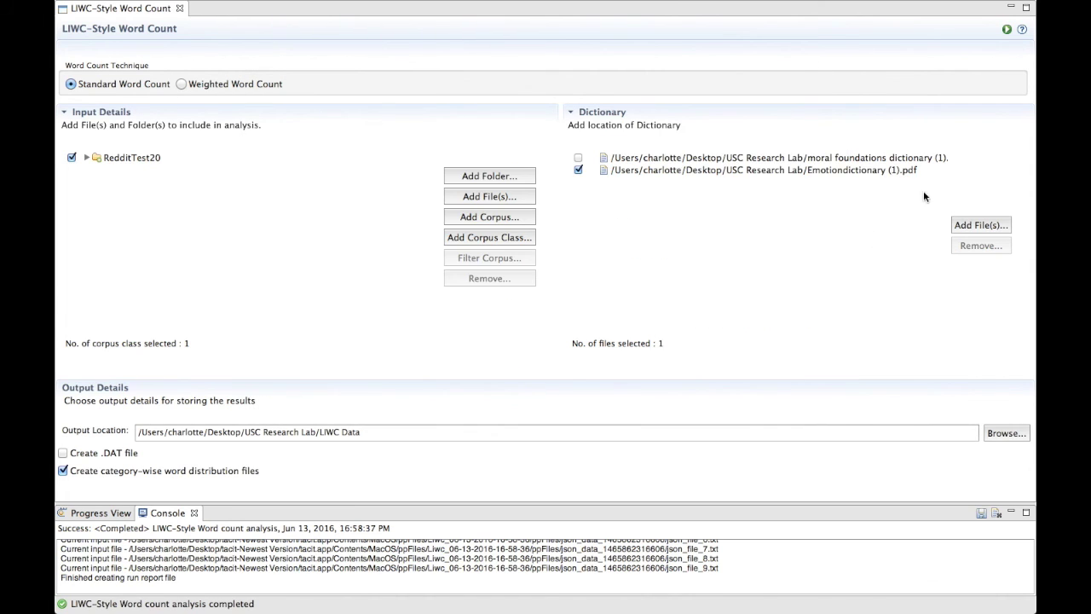
left_click(1006, 30)
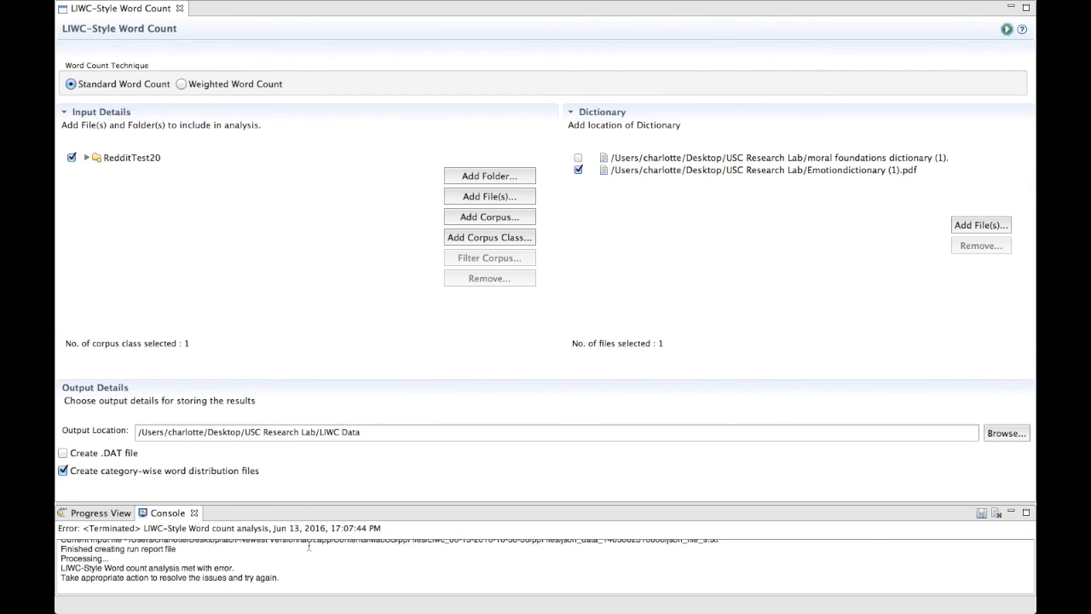
Inspect the console's failure message, then uncheck the Emotiondictionary (1).pdf dictionary
left_click_drag(156, 560, 58, 570)
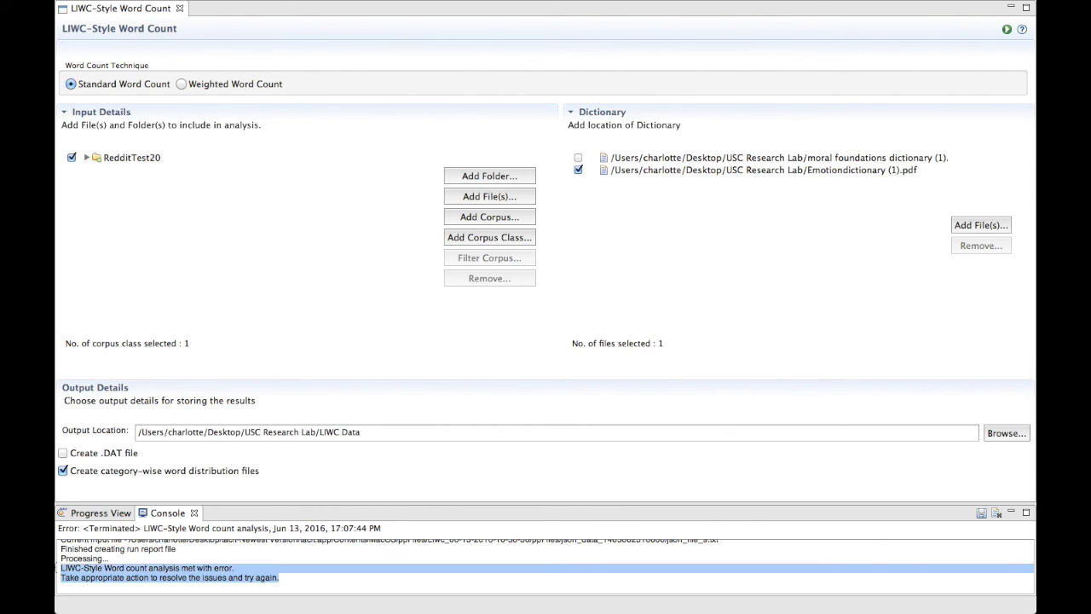
left_click(241, 582)
left_click(578, 170)
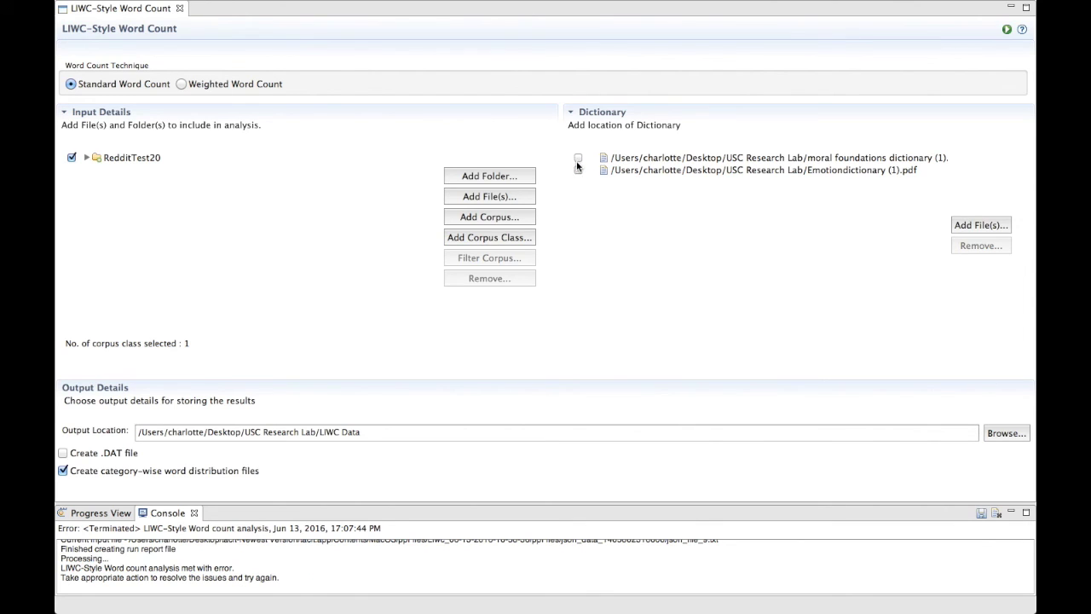
Run with no dictionary checked to trigger the missing-dictionary warning, then exit full screen
left_click(578, 158)
left_click(578, 158)
left_click(1007, 29)
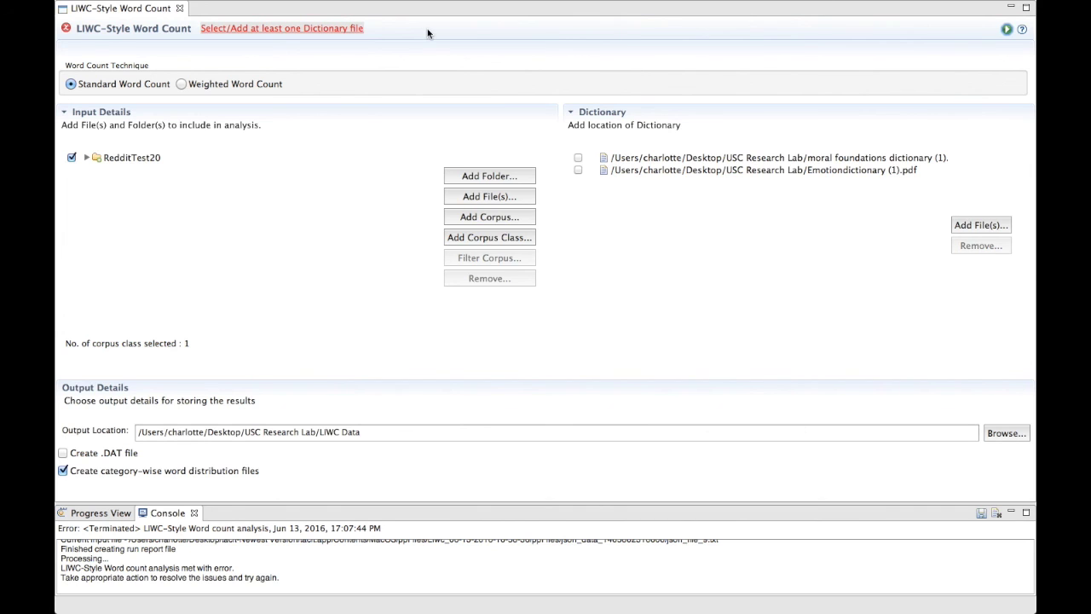
left_click(1018, 7)
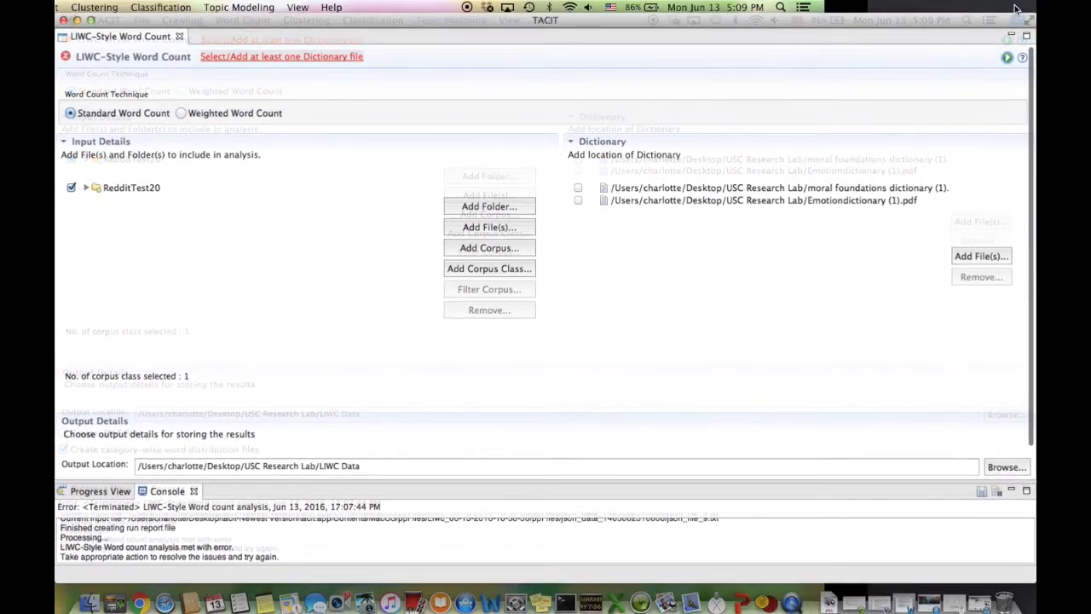
left_click_drag(1002, 24, 910, 10)
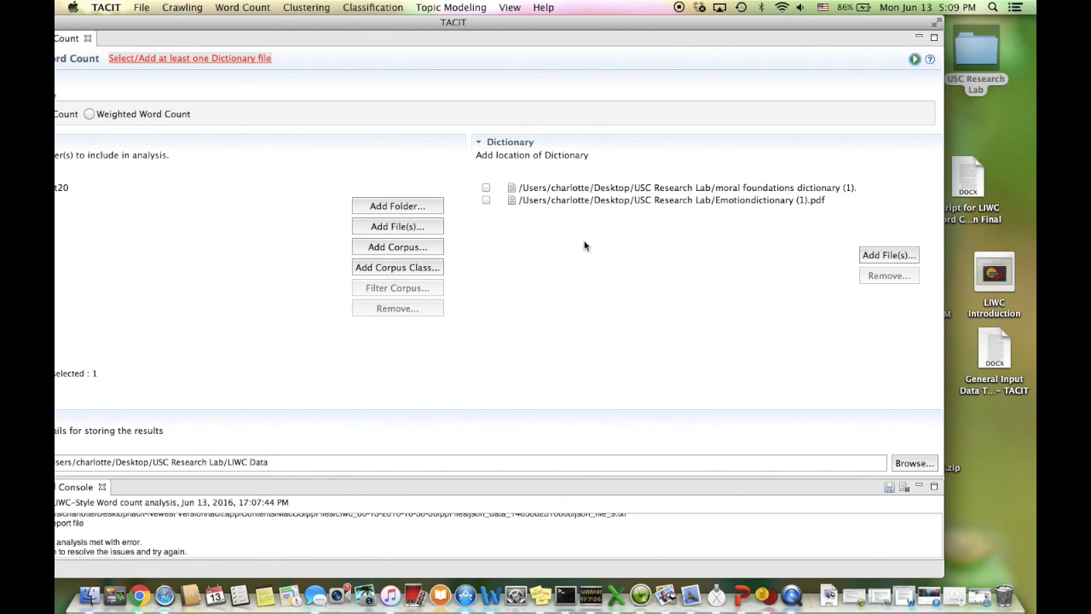
double_click(956, 77)
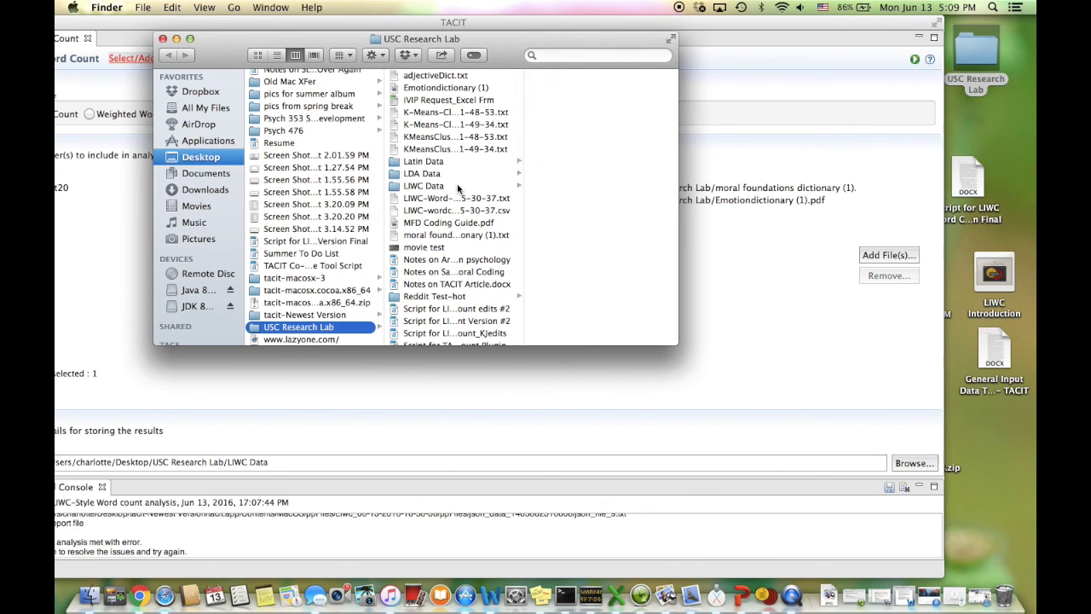
left_click(461, 186)
double_click(592, 100)
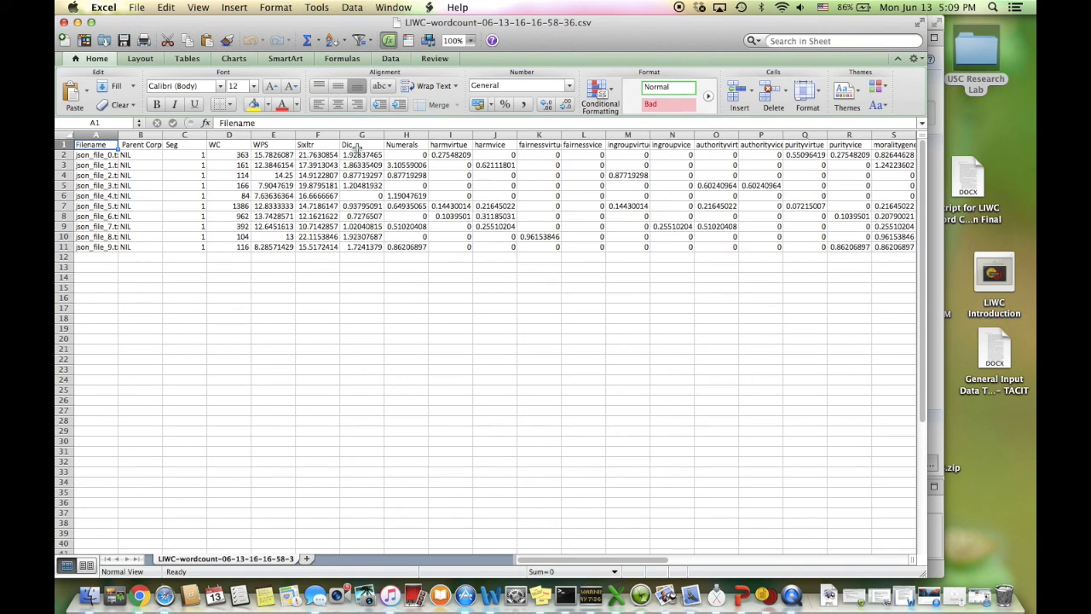
Scan the word count columns out to AllPct and back, then close the CSV
scroll(547, 227, "right", 10)
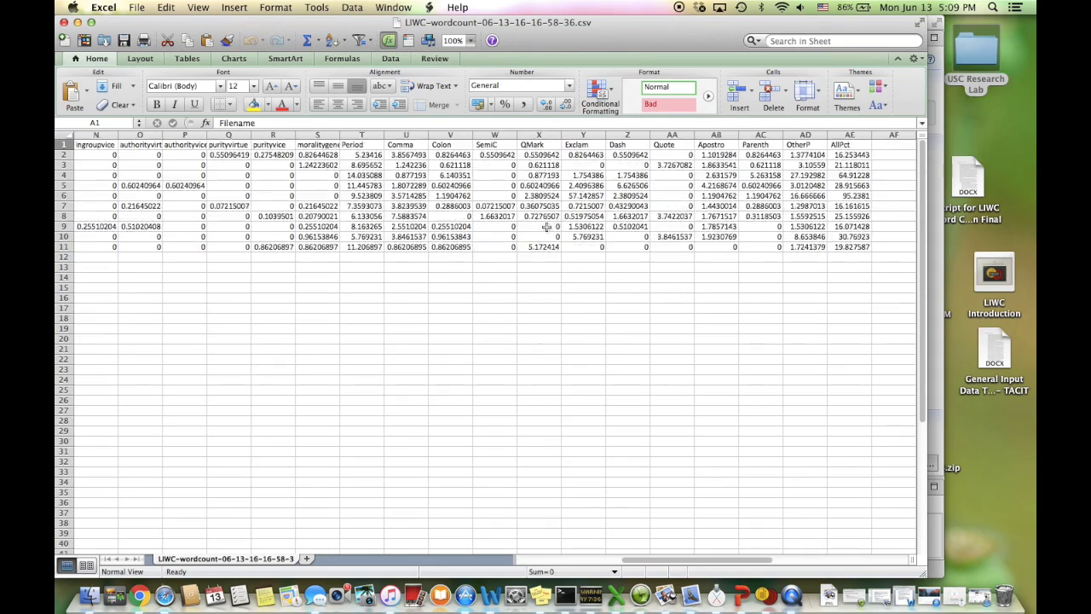
scroll(546, 227, "right", 5)
scroll(546, 226, "left", 15)
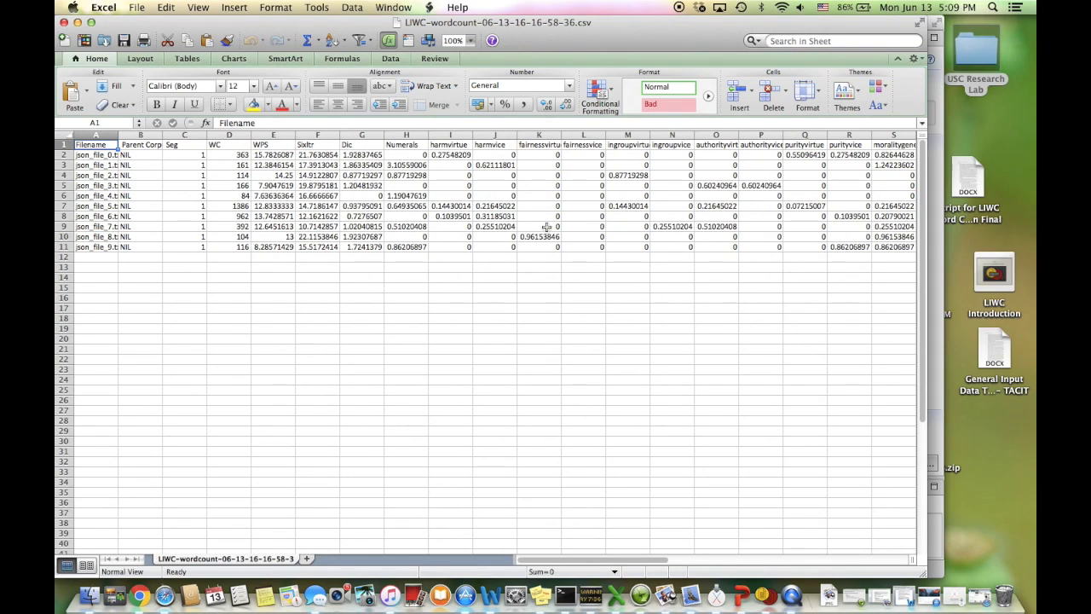
left_click(64, 22)
double_click(441, 76)
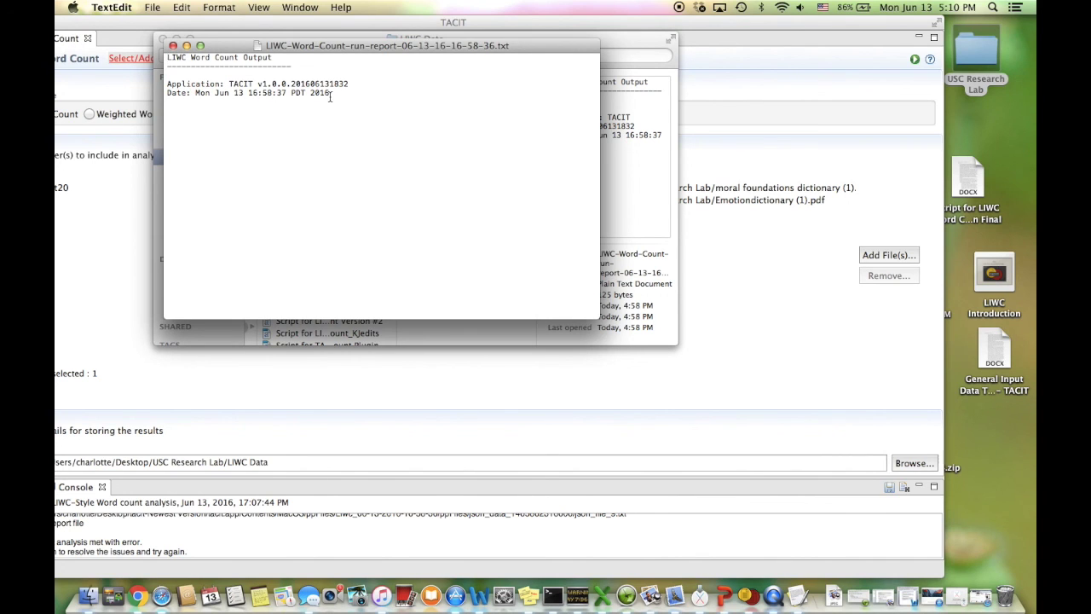
key("super+q")
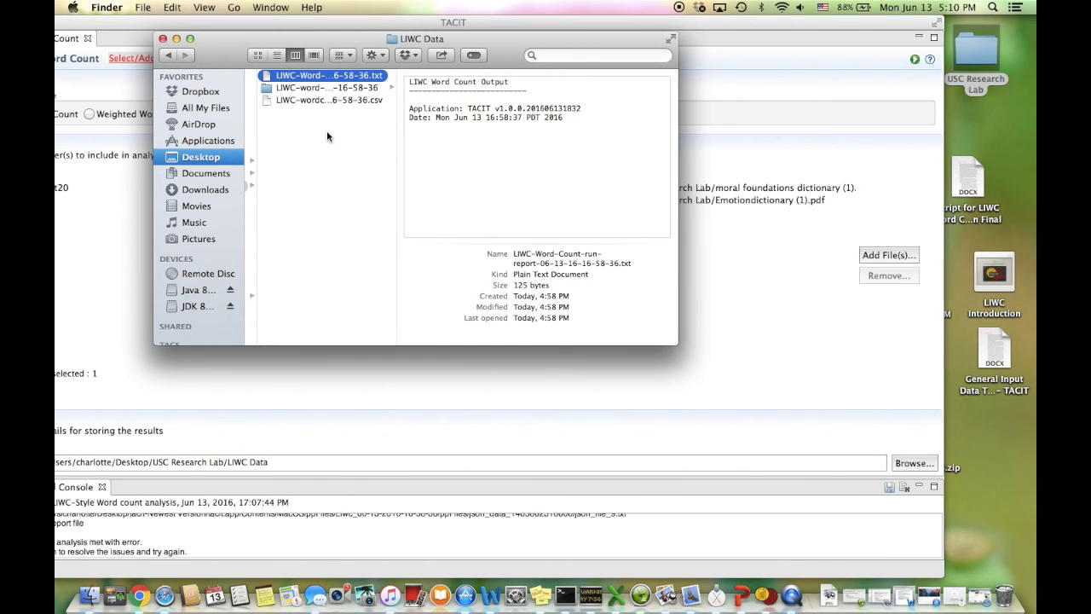
Review word counts in json_file_0.txt-wordDistribution.csv from LIWC-word-distribution in Excel, then close it
left_click(312, 88)
double_click(417, 75)
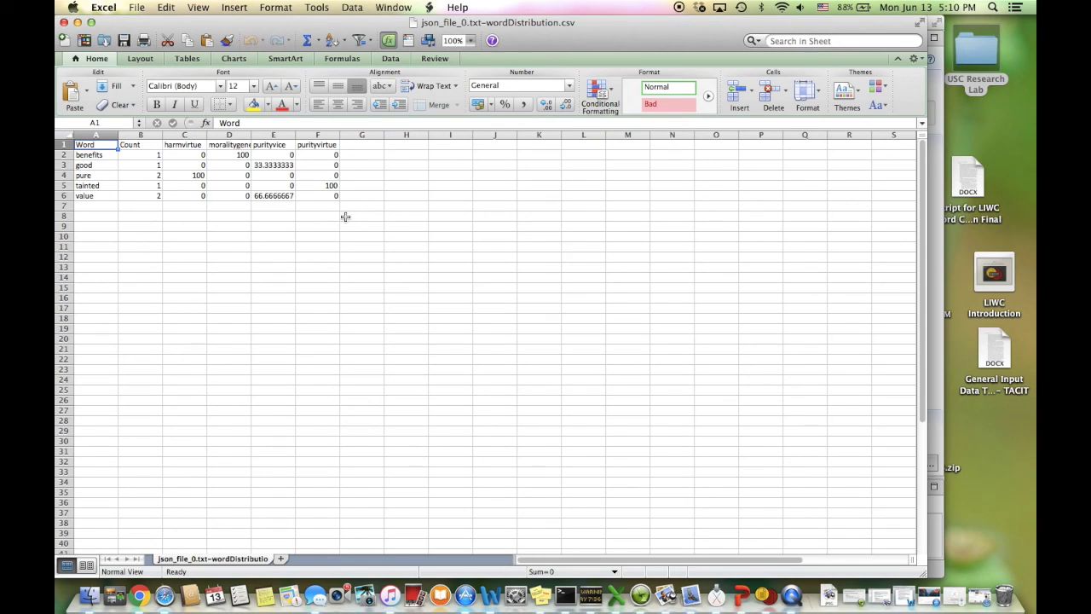
left_click(65, 24)
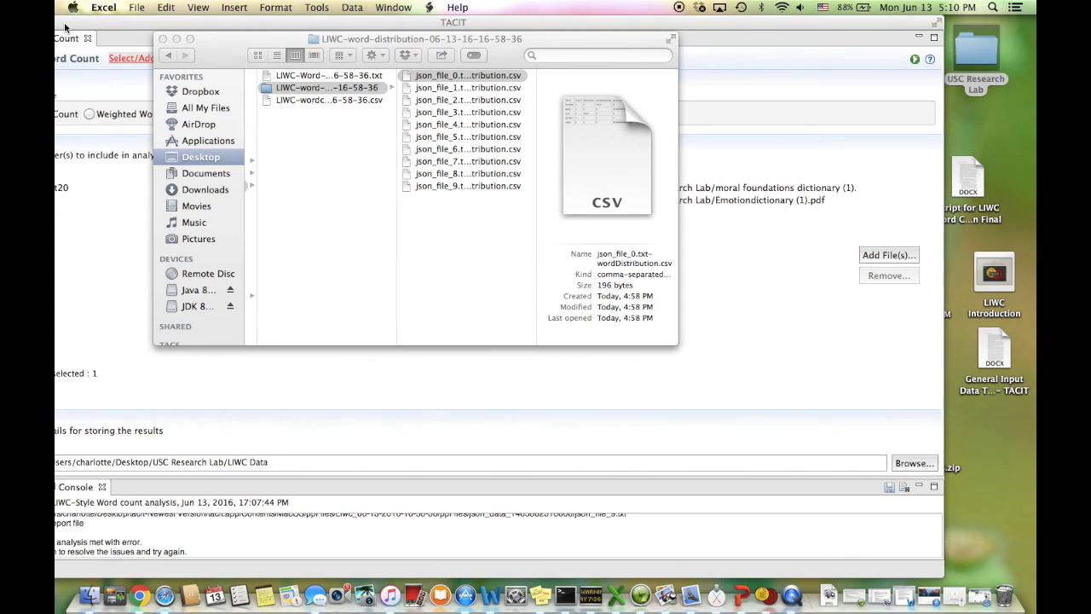